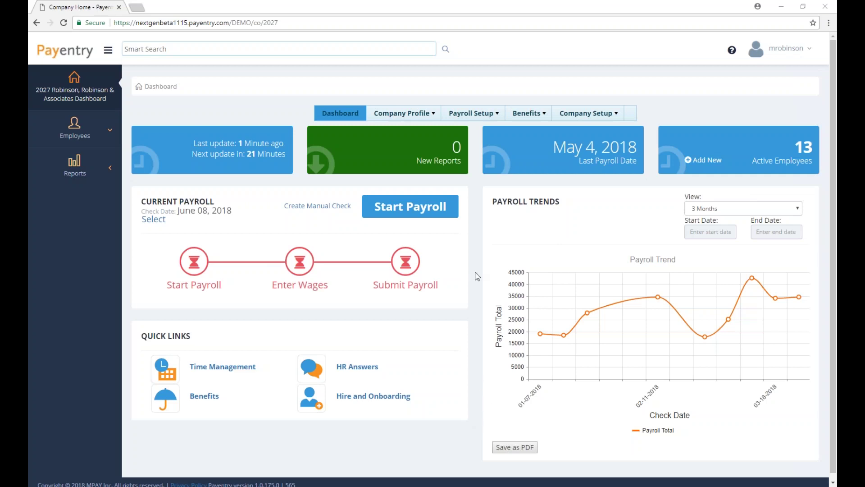
- Open the Start Payroll dialog for the 06/08/2018 check date from the Current Payroll panel
{"action": "left_click", "coordinate": [435, 211]}
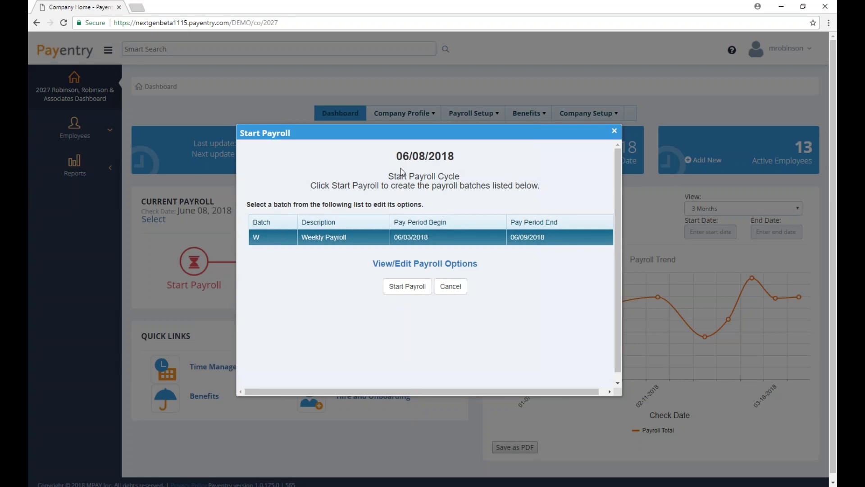
- Start the Weekly Payroll batch for the 06/03–06/09/2018 pay period
{"action": "left_click", "coordinate": [415, 291]}
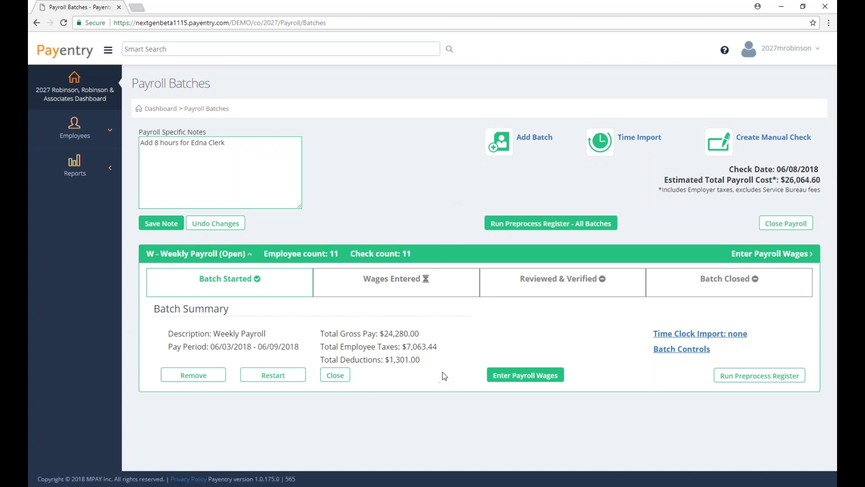
- Import the Weekly 6012018.txt time clock file for the 06/03–06/09/2018 pay period
{"action": "left_click", "coordinate": [598, 148]}
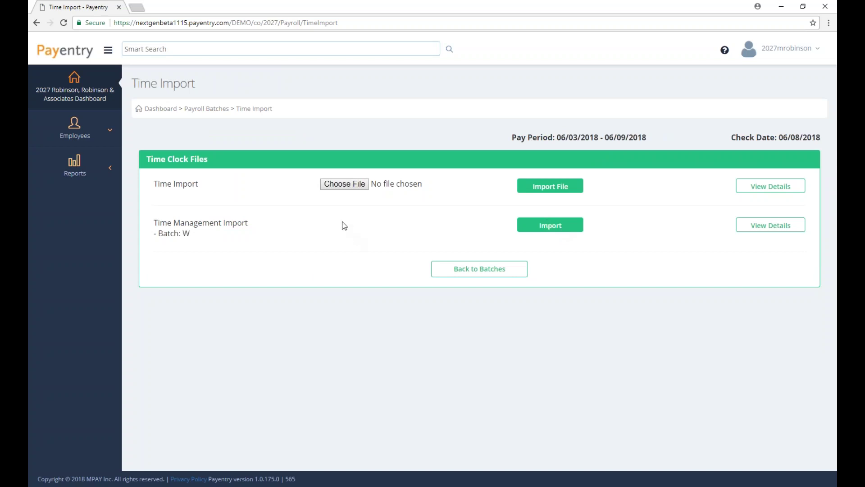
{"action": "left_click", "coordinate": [345, 185]}
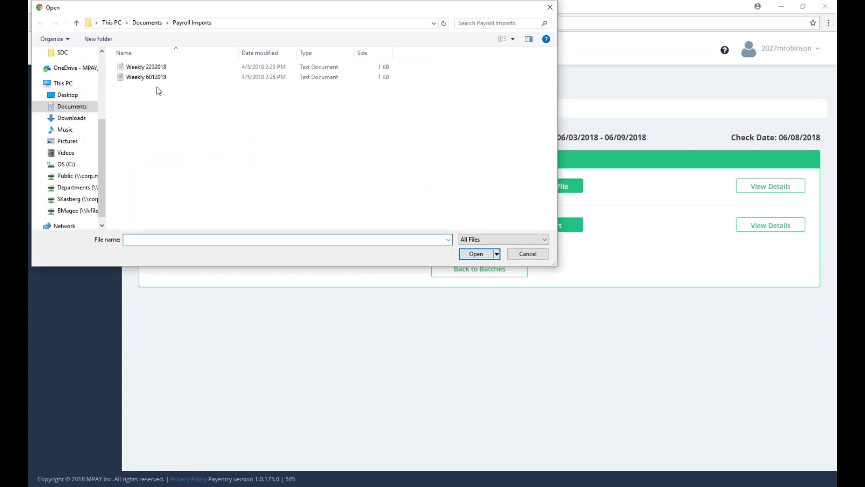
{"action": "left_click", "coordinate": [152, 79]}
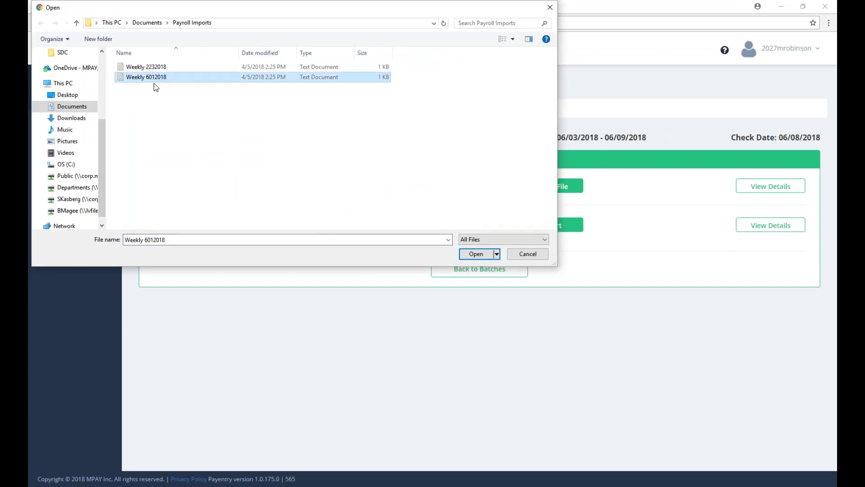
{"action": "left_click", "coordinate": [472, 254]}
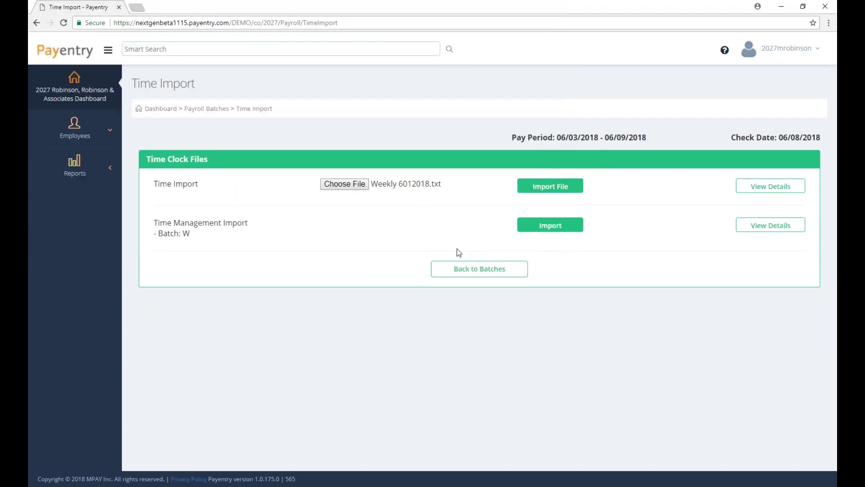
{"action": "left_click", "coordinate": [534, 193]}
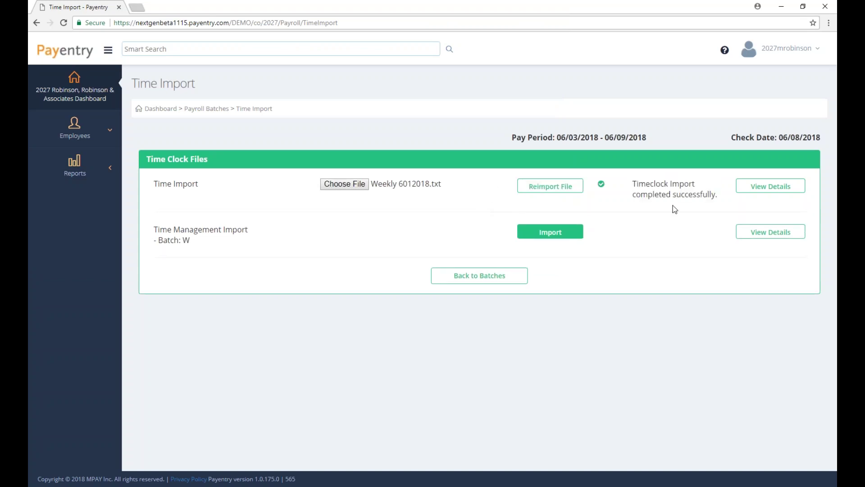
- Open the W - Weekly Payroll wage entry and the first employee's Check 1
{"action": "left_click", "coordinate": [461, 278]}
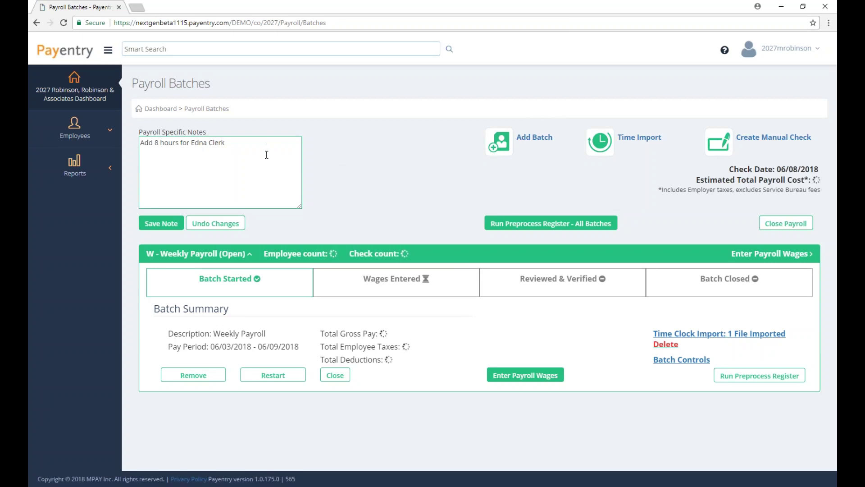
{"action": "left_click", "coordinate": [763, 256]}
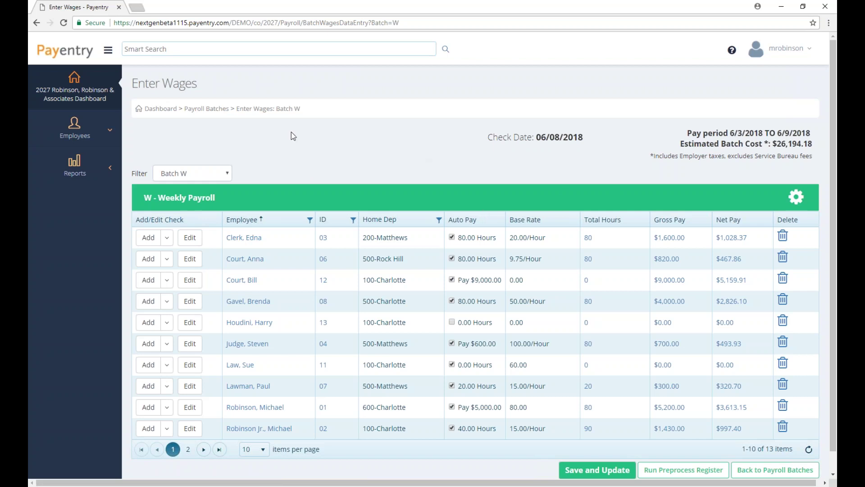
{"action": "left_click", "coordinate": [195, 240]}
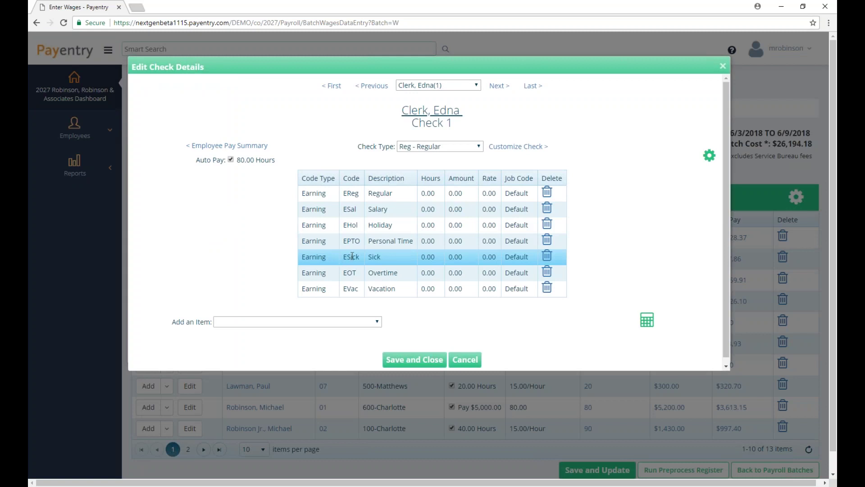
- Record 8 Sick hours on the first employee's check, recalculate, and save it
{"action": "left_click", "coordinate": [426, 256]}
{"action": "type", "text": "8"}
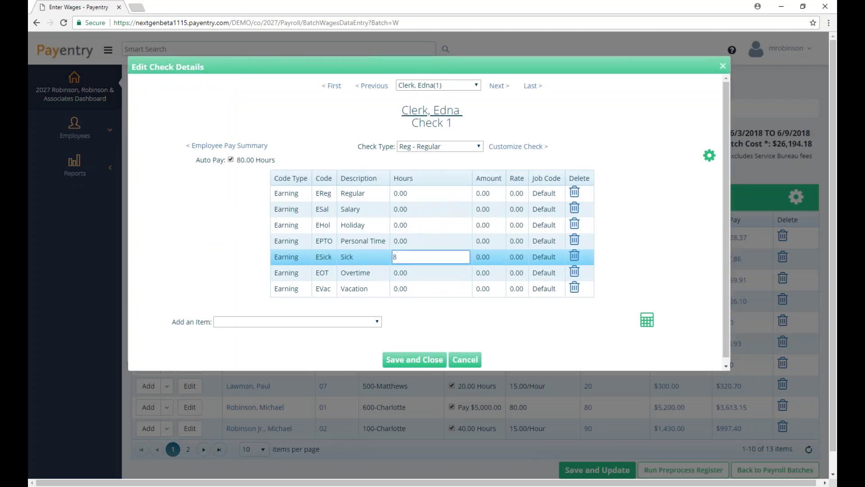
{"action": "key", "text": "Tab"}
{"action": "key", "text": "Tab"}
{"action": "key", "text": "Tab"}
{"action": "key", "text": "Tab"}
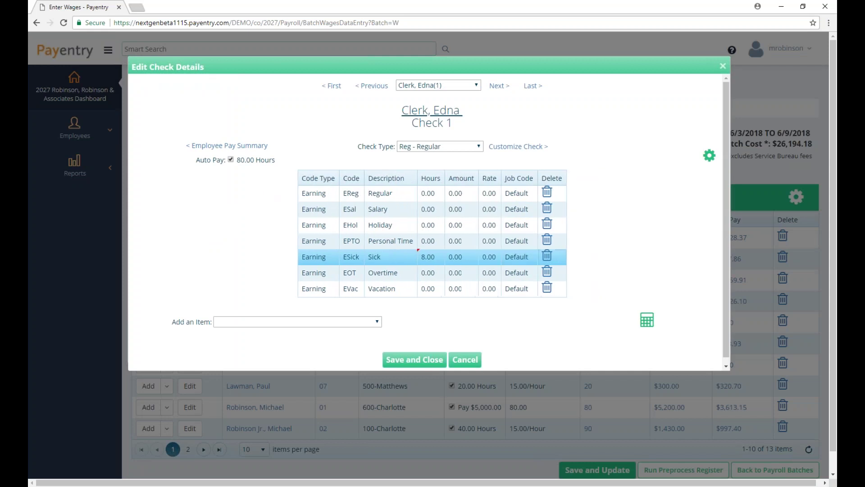
{"action": "left_click", "coordinate": [647, 321]}
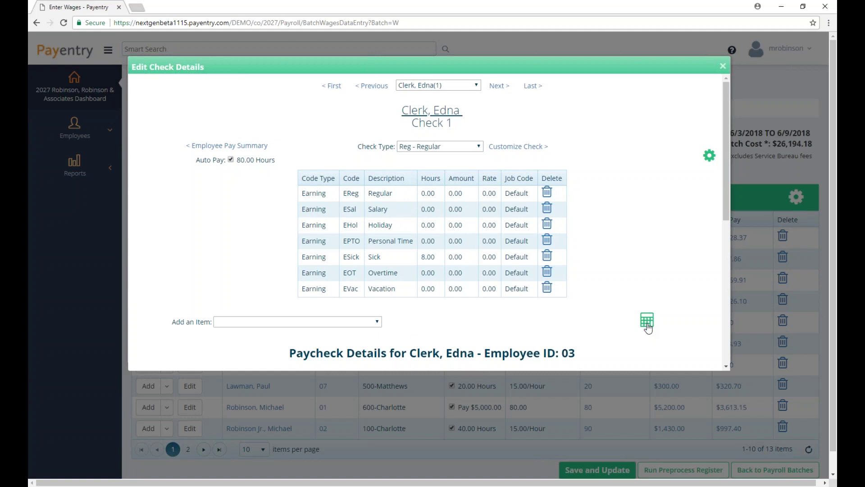
{"action": "scroll", "coordinate": [647, 328], "scroll_direction": "down", "scroll_amount": 7}
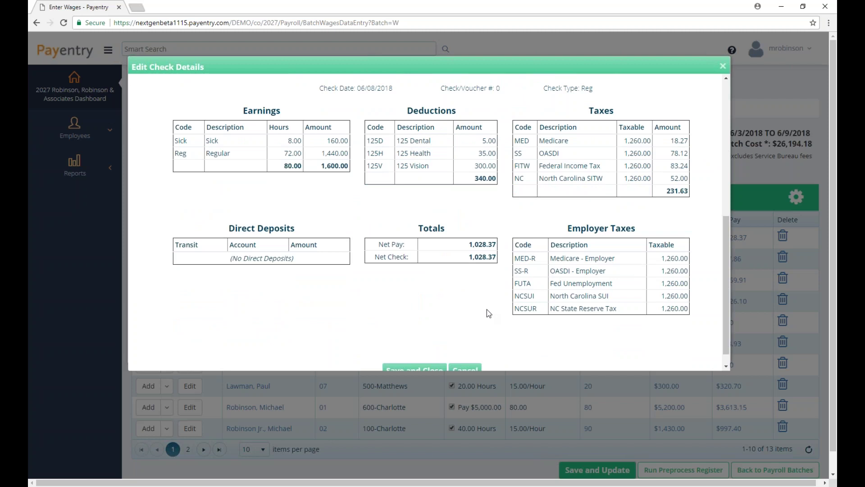
{"action": "scroll", "coordinate": [487, 309], "scroll_direction": "down", "scroll_amount": 2}
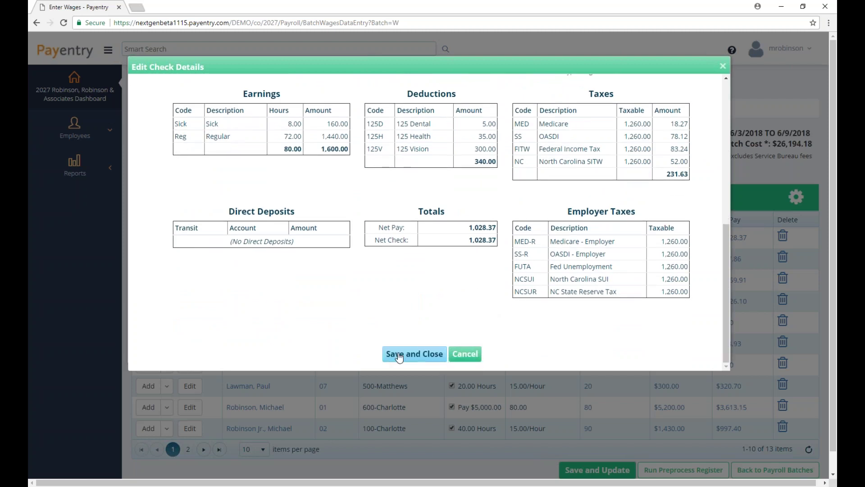
{"action": "left_click", "coordinate": [399, 355]}
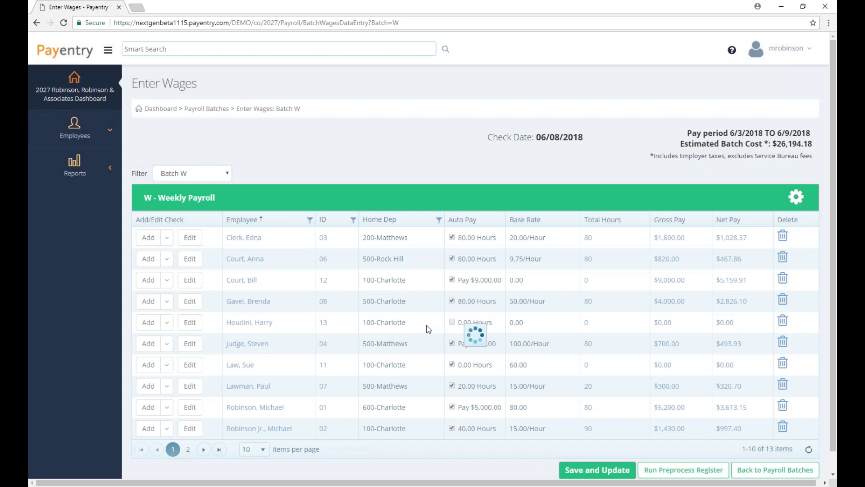
{"action": "left_click", "coordinate": [192, 387]}
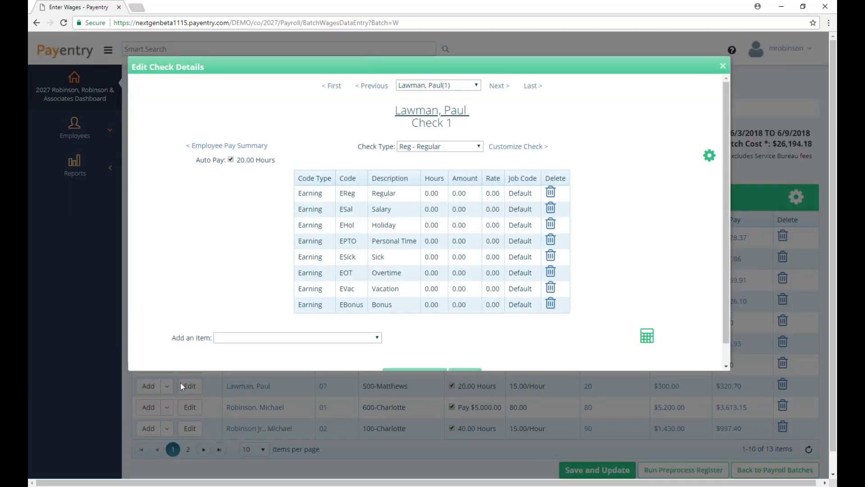
- Enter 12 Regular hours and 8 Holiday hours on the 20-hour employee's check
{"action": "left_click", "coordinate": [434, 194]}
{"action": "type", "text": "12"}
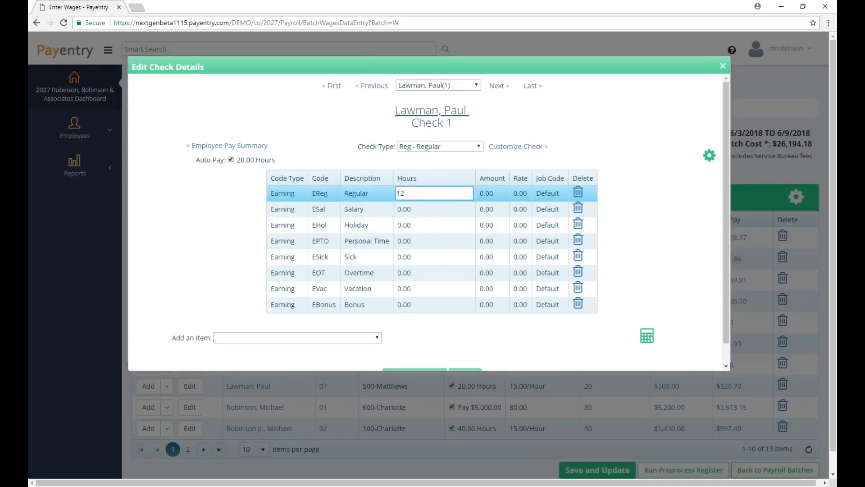
{"action": "key", "text": "Tab"}
{"action": "key", "text": "Tab"}
{"action": "key", "text": "Tab"}
{"action": "key", "text": "Tab"}
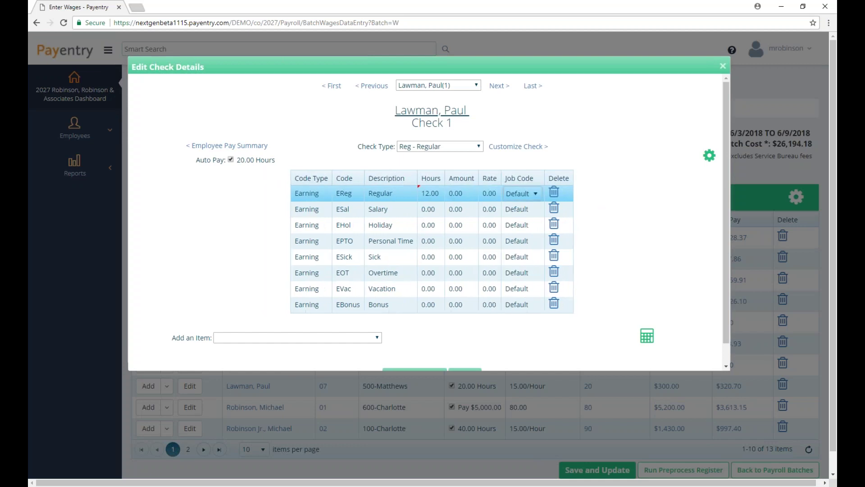
{"action": "left_click", "coordinate": [434, 225]}
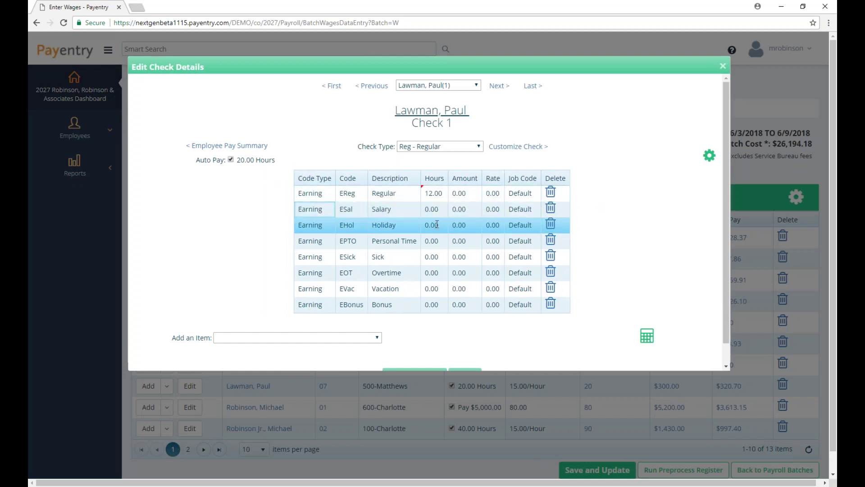
{"action": "type", "text": "8"}
{"action": "key", "text": "Tab"}
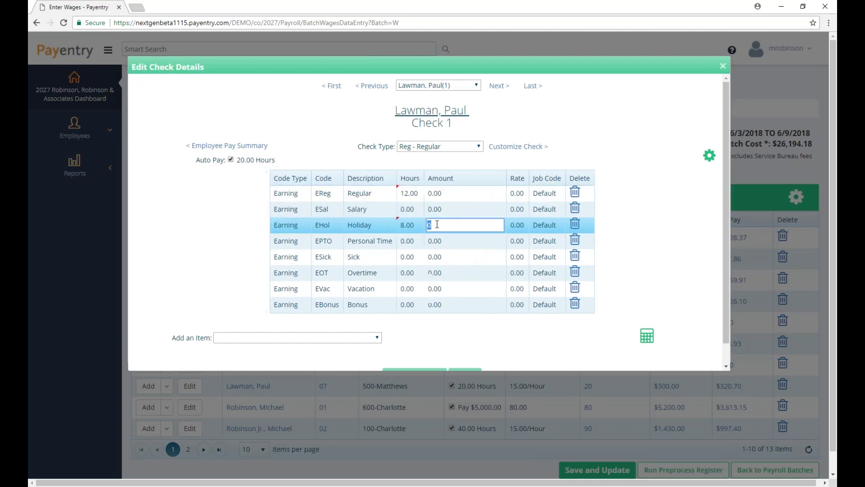
{"action": "key", "text": "Tab"}
{"action": "key", "text": "Tab"}
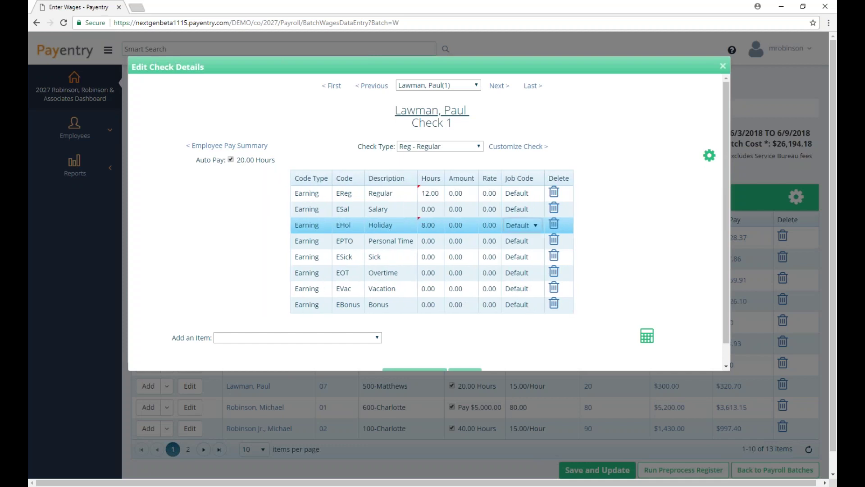
- Code the Holiday line to Stocking, recalculate, and save the check at $480.00 gross
{"action": "key", "text": "Down"}
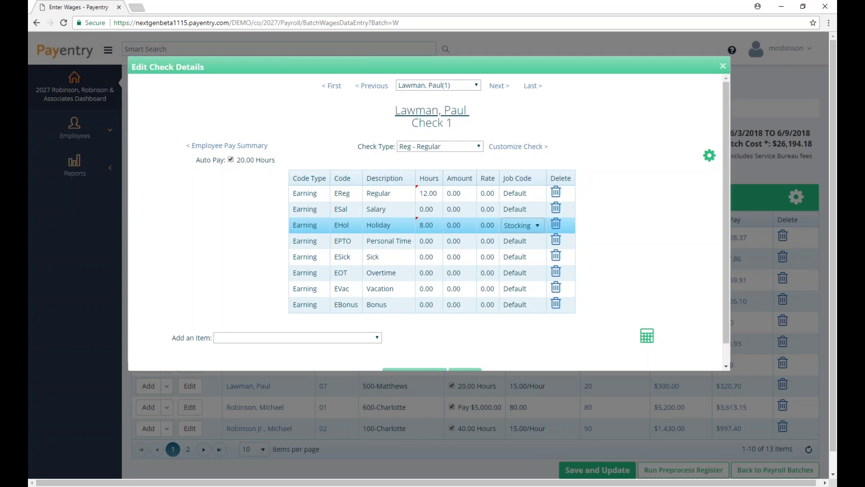
{"action": "left_click", "coordinate": [647, 336]}
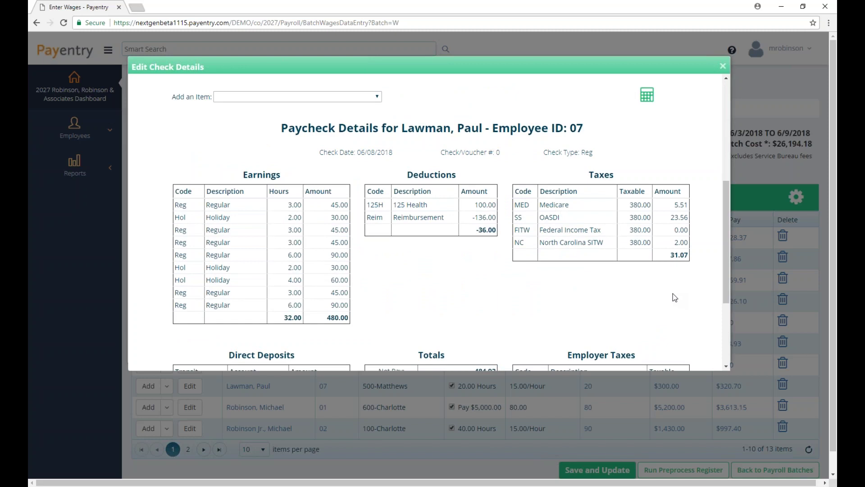
{"action": "scroll", "coordinate": [675, 297], "scroll_direction": "down", "scroll_amount": 3}
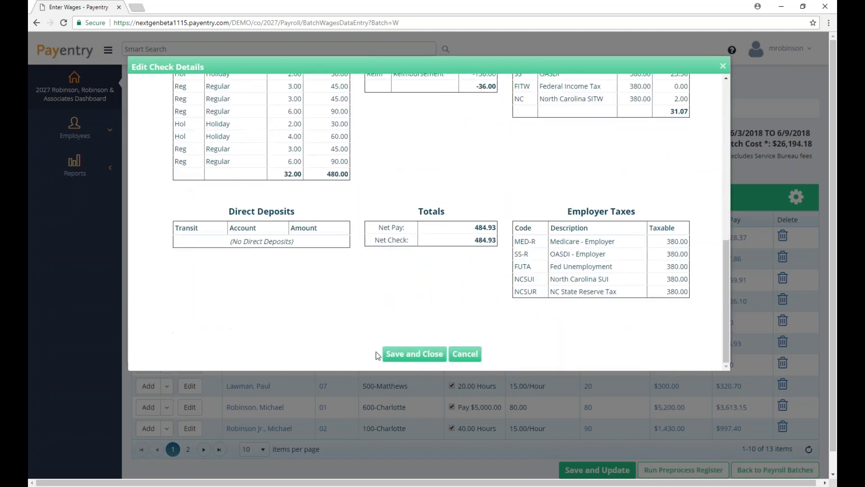
{"action": "left_click", "coordinate": [407, 356]}
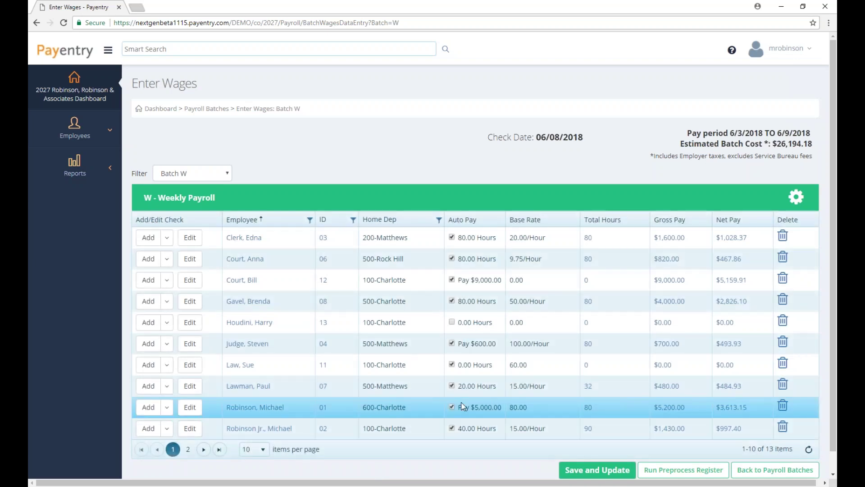
{"action": "scroll", "coordinate": [463, 405], "scroll_direction": "down", "scroll_amount": 1}
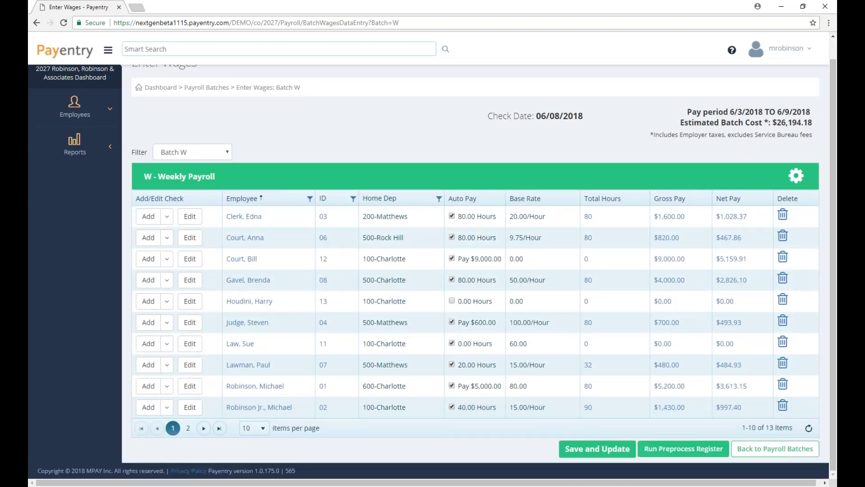
- Run the preprocess register, review its Page 5 totals, and close the batch as verified
{"action": "left_click", "coordinate": [678, 453]}
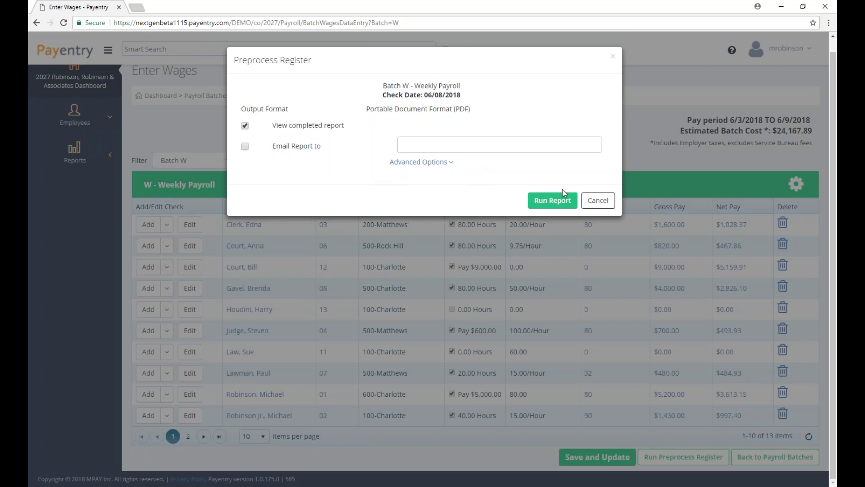
{"action": "left_click", "coordinate": [553, 201]}
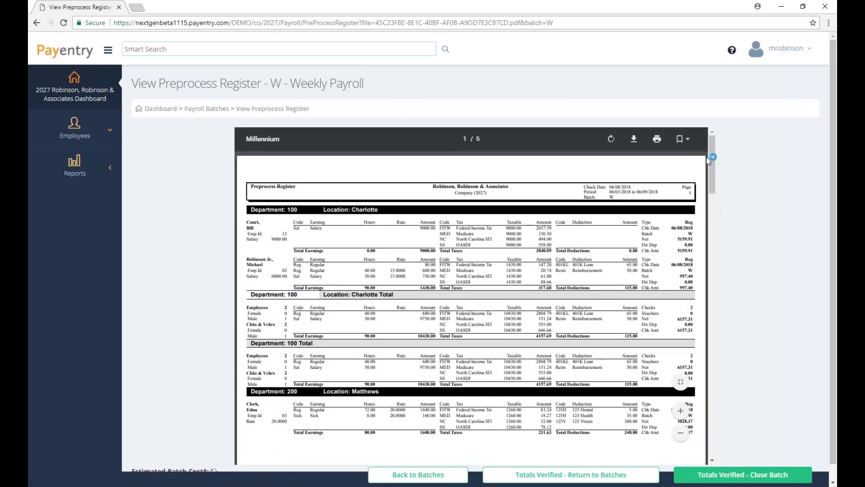
{"action": "left_click", "coordinate": [681, 138]}
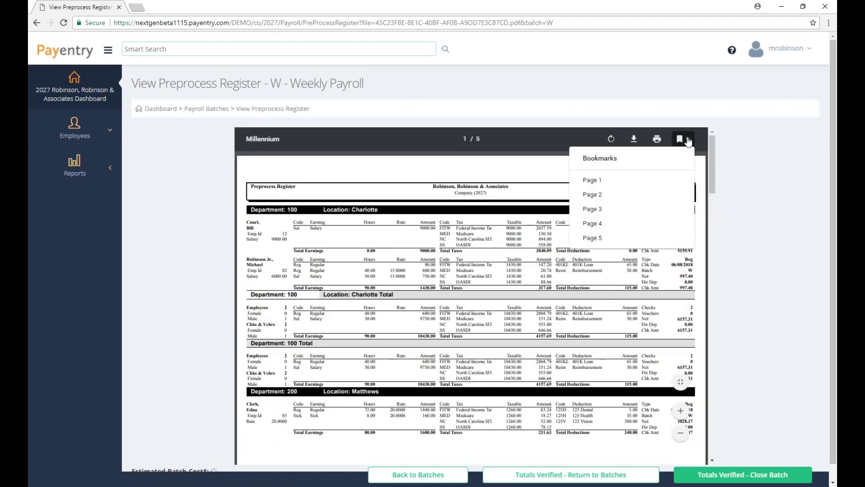
{"action": "left_click", "coordinate": [597, 237]}
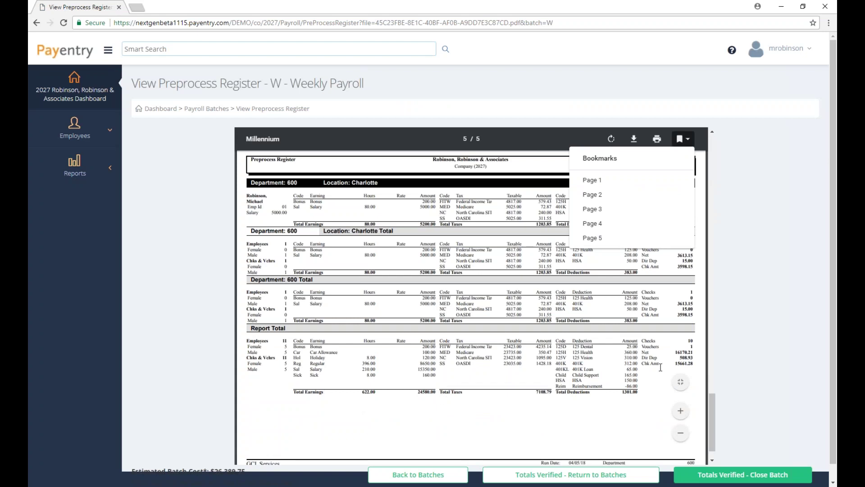
{"action": "left_click", "coordinate": [718, 479]}
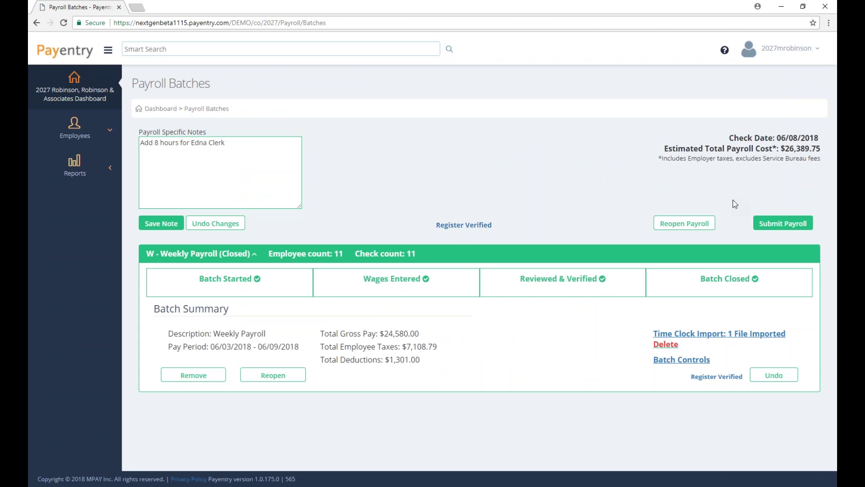
- Bring up the Submit Payroll confirmation and check the $26,389.75 estimated cost
{"action": "left_click", "coordinate": [770, 229]}
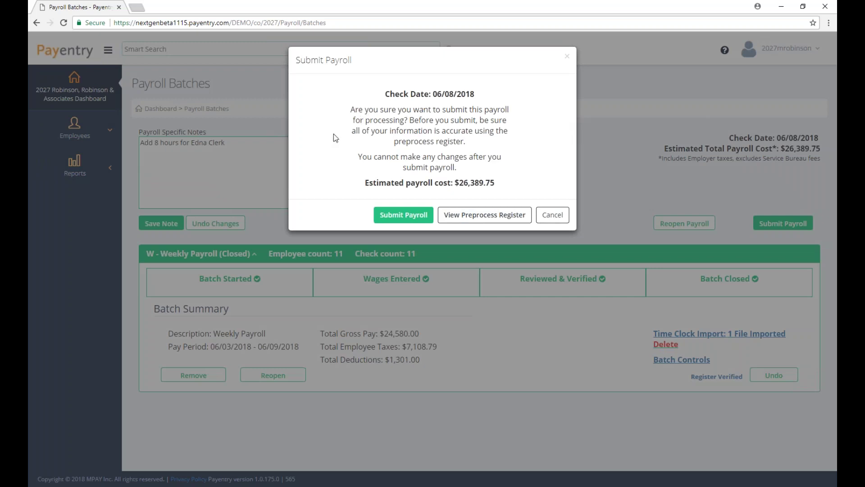
{"action": "left_click_drag", "start_coordinate": [360, 184], "coordinate": [504, 191]}
{"action": "left_click", "coordinate": [507, 181]}
- Confirm submission of the June 08, 2018 payroll
{"action": "left_click", "coordinate": [393, 217]}
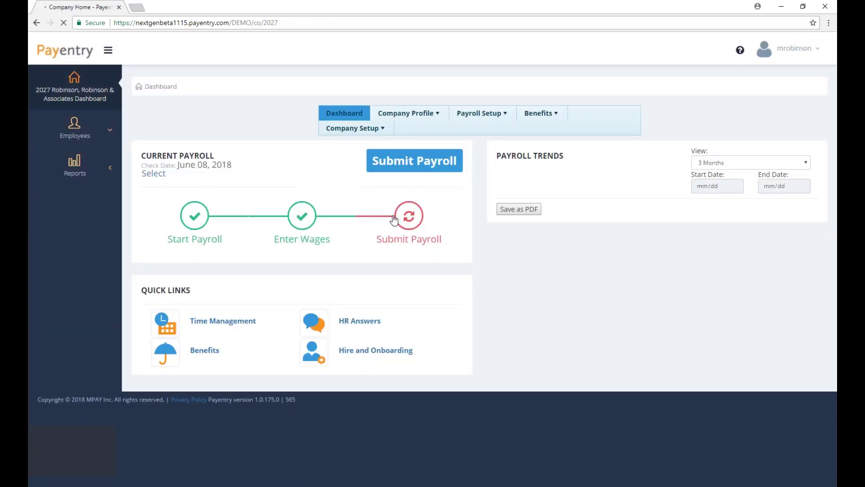